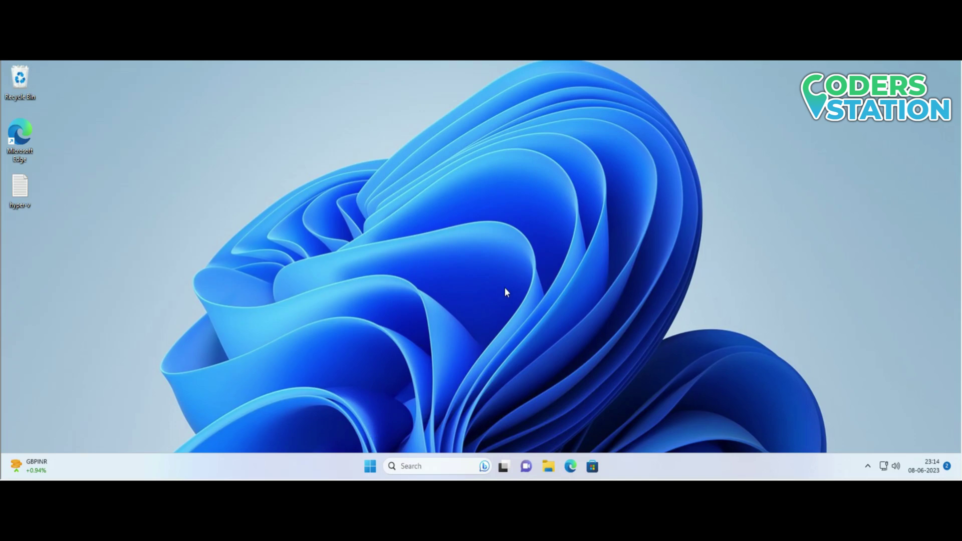
Search 'cont' from the Start menu and launch the Control Panel best match.
{"action": "left_click", "coordinate": [369, 467]}
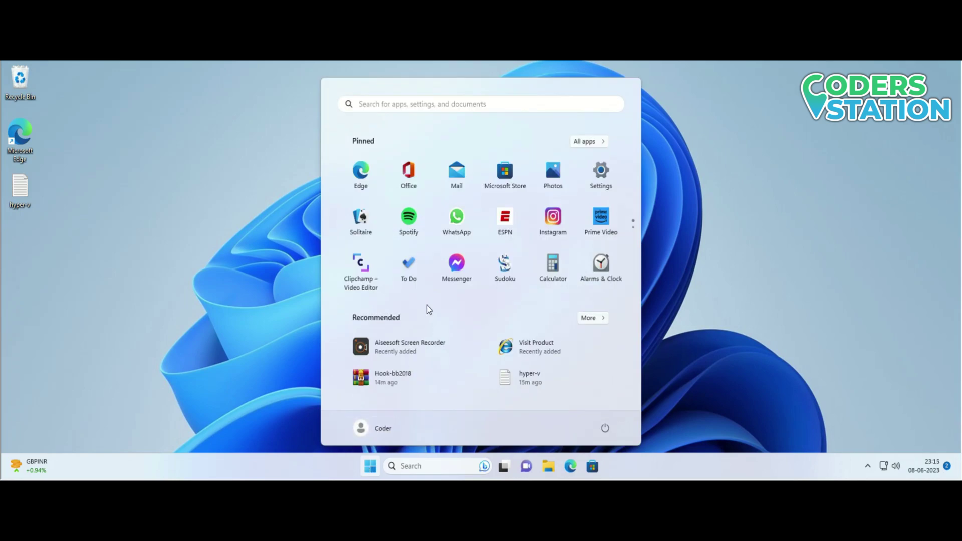
{"action": "type", "text": "cont"}
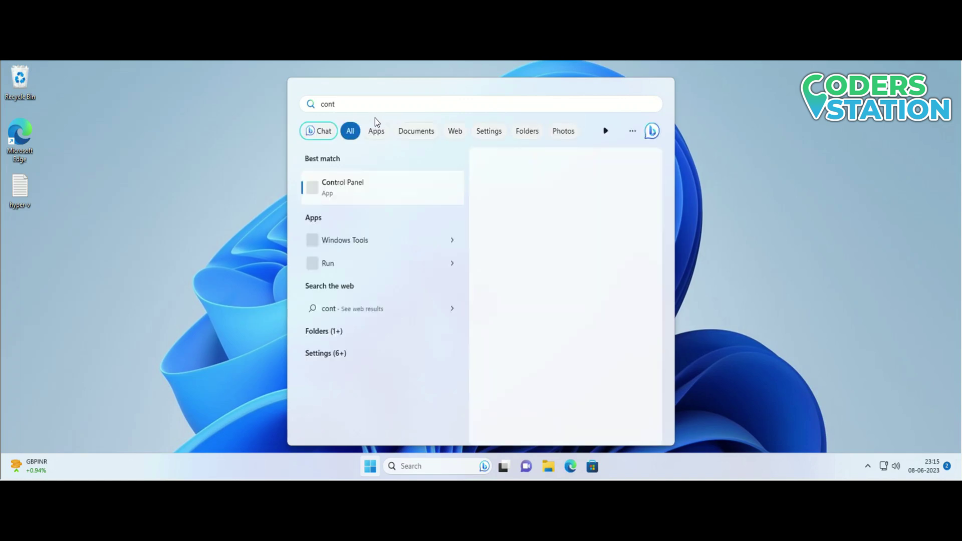
{"action": "left_click", "coordinate": [379, 190]}
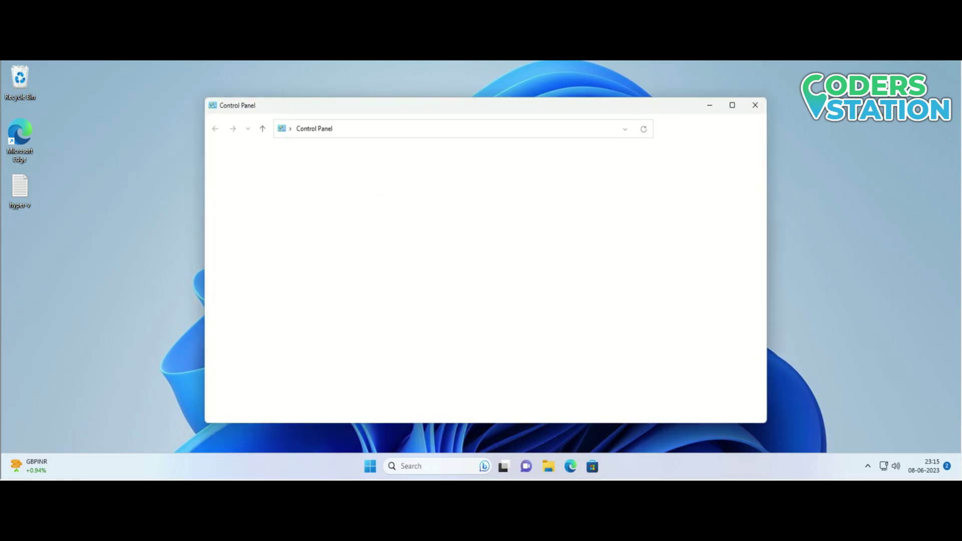
Go to Programs to reach Programs and Features, listing 9 installed programs (664 MB).
{"action": "left_click", "coordinate": [362, 299]}
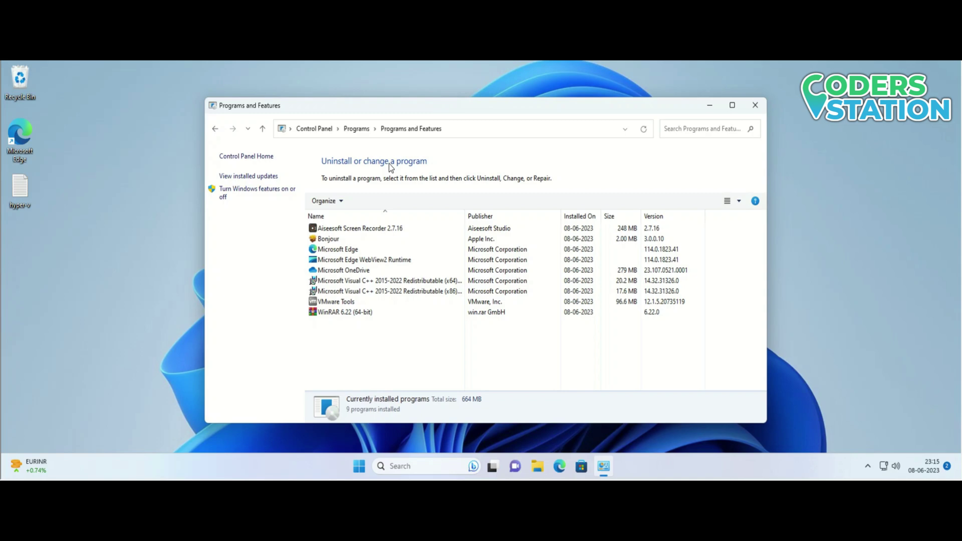
Scroll through the Windows Features list and confirm Hyper-V is not present.
{"action": "left_click", "coordinate": [257, 193]}
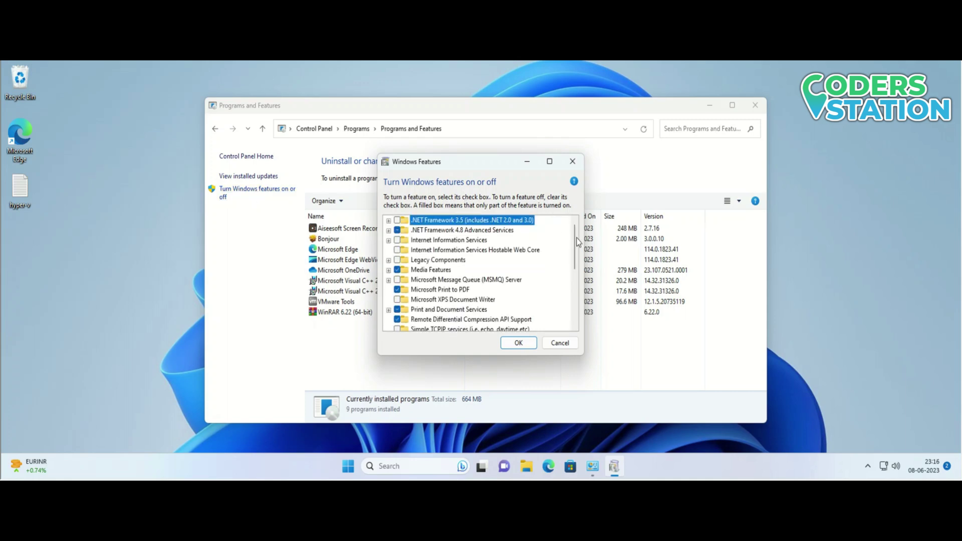
{"action": "left_click_drag", "start_coordinate": [575, 246], "coordinate": [575, 314]}
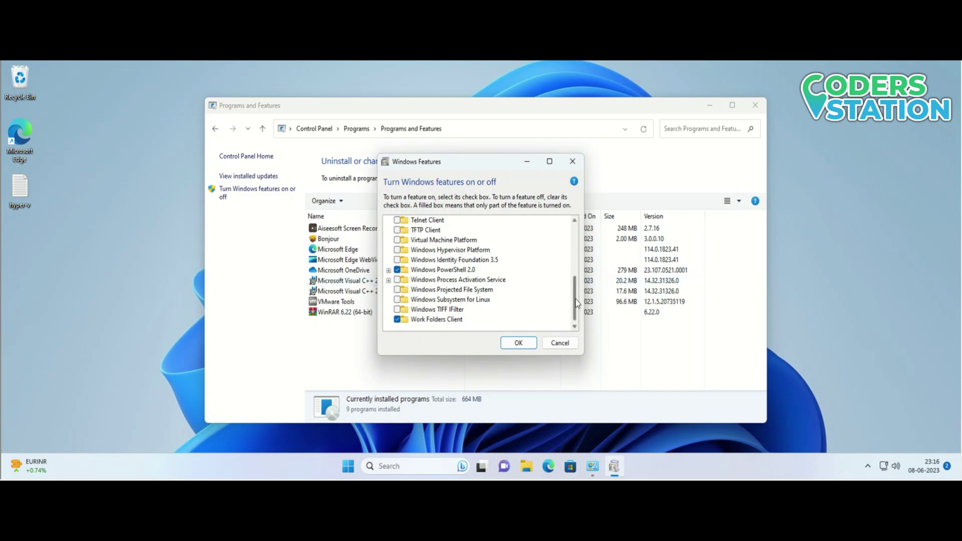
{"action": "left_click_drag", "start_coordinate": [576, 298], "coordinate": [575, 280]}
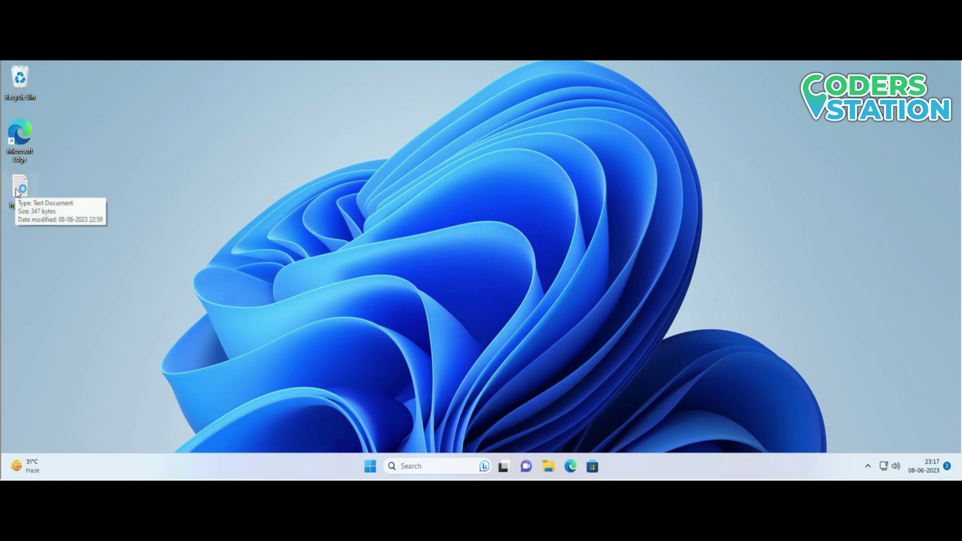
Save hyper-v.txt on the Desktop as hyper-v.bat with type All files, then close Notepad.
{"action": "double_click", "coordinate": [19, 188]}
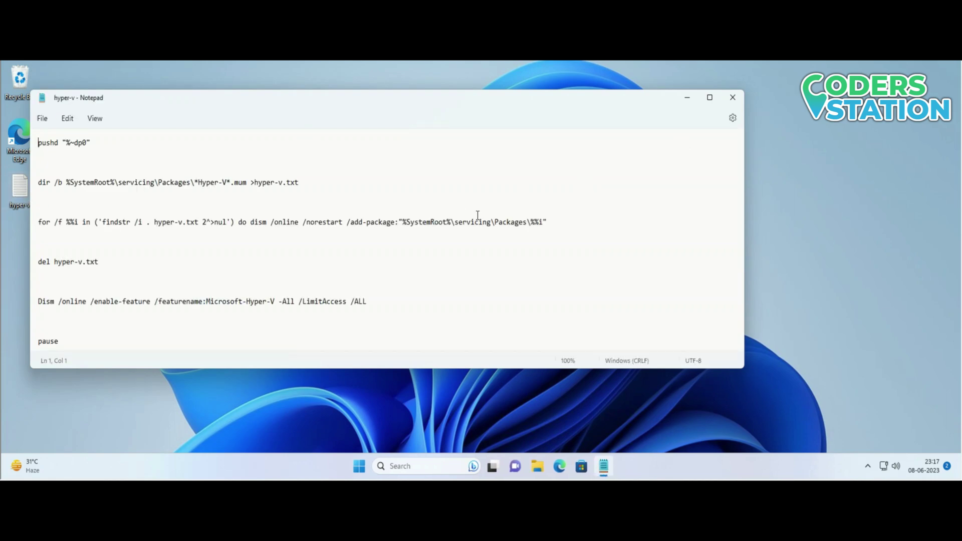
{"action": "left_click", "coordinate": [45, 121]}
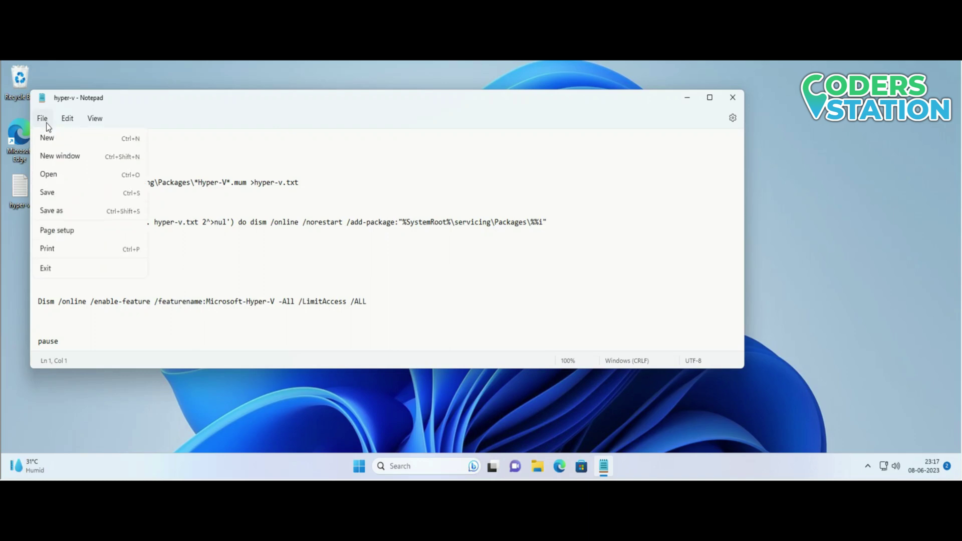
{"action": "left_click", "coordinate": [80, 215]}
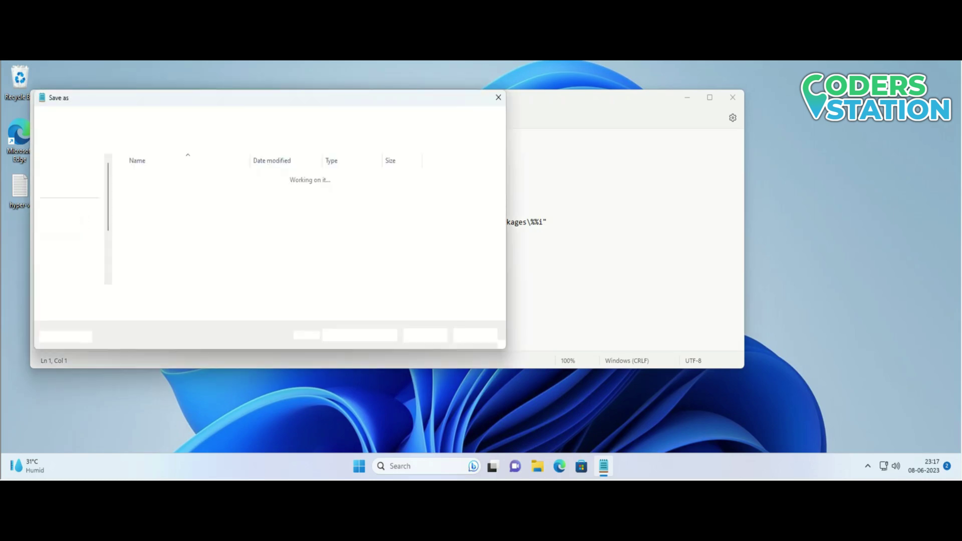
{"action": "left_click", "coordinate": [145, 299]}
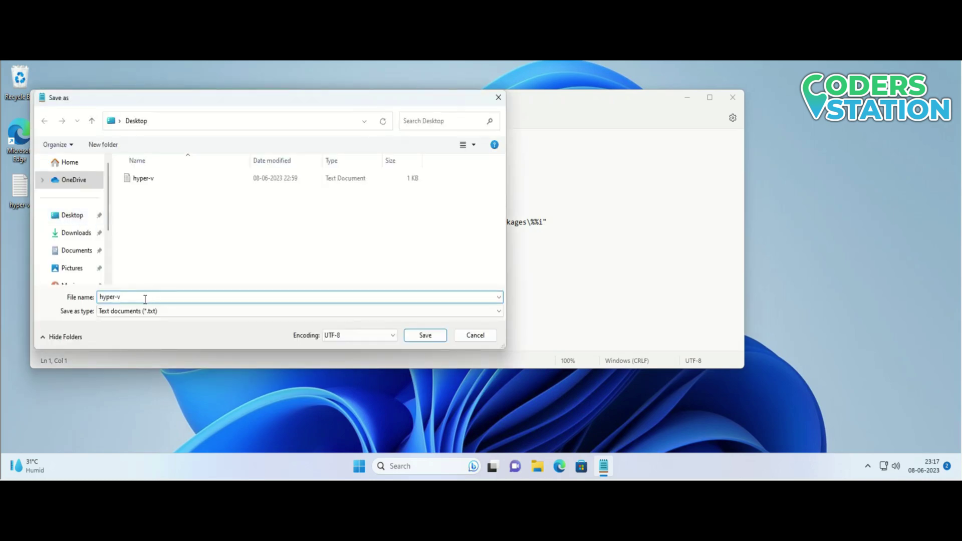
{"action": "type", "text": ".bat"}
{"action": "left_click", "coordinate": [161, 313]}
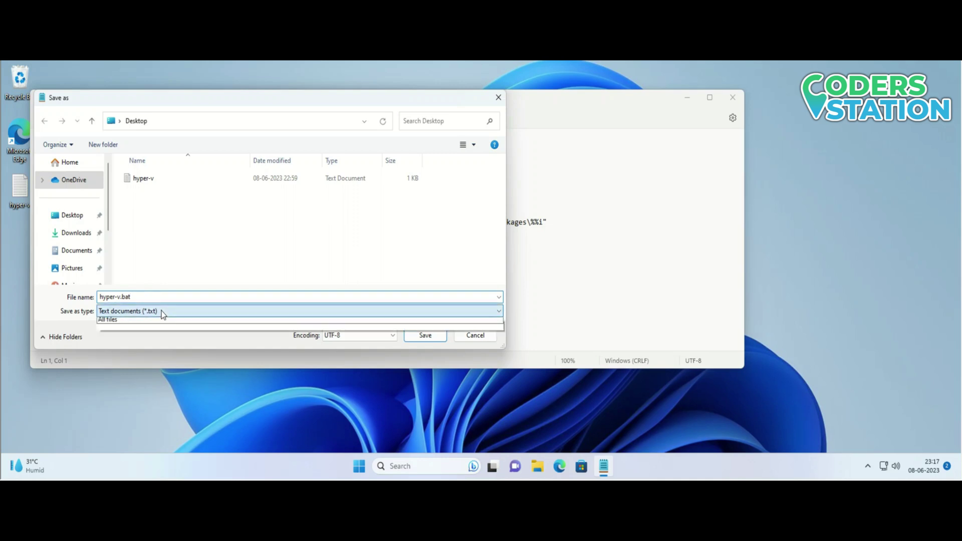
{"action": "left_click", "coordinate": [153, 331]}
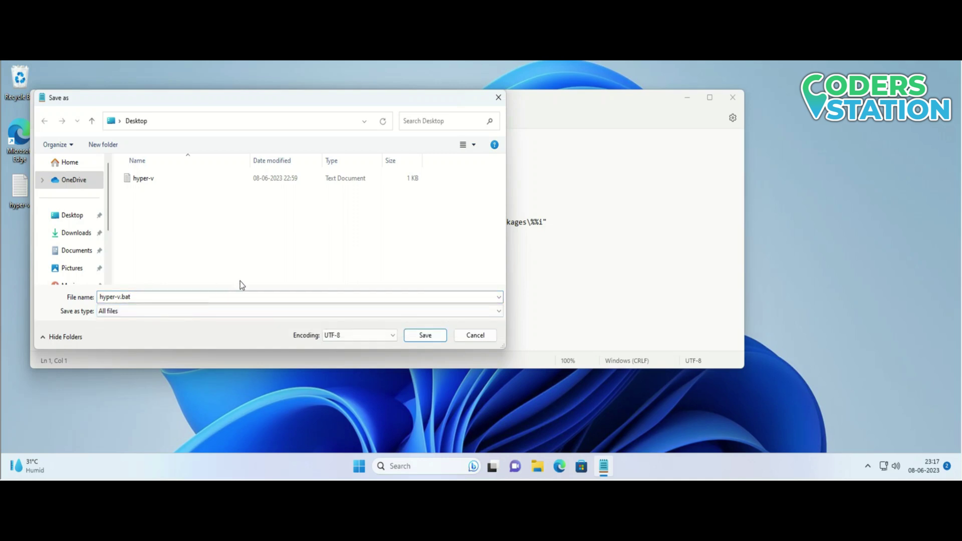
{"action": "left_click", "coordinate": [424, 338]}
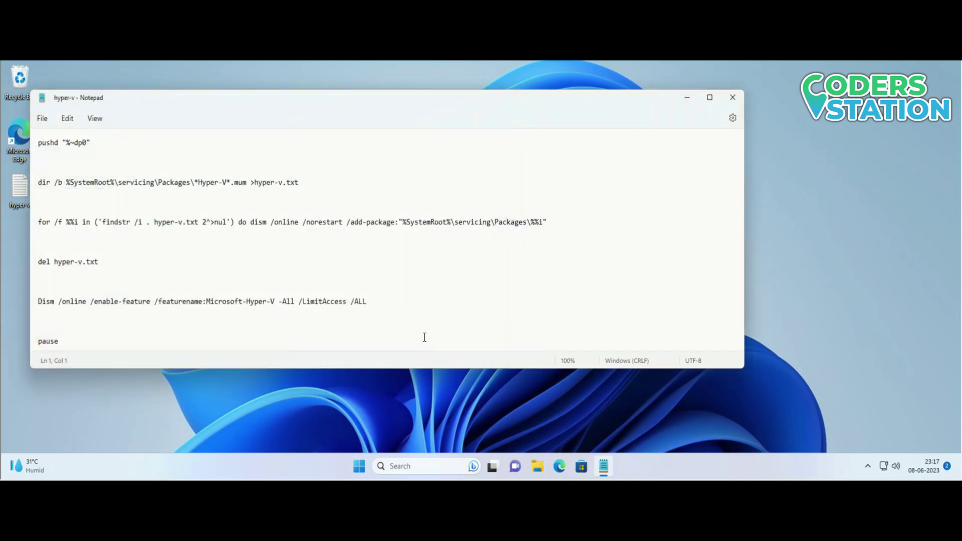
{"action": "left_click_drag", "start_coordinate": [398, 101], "coordinate": [500, 108]}
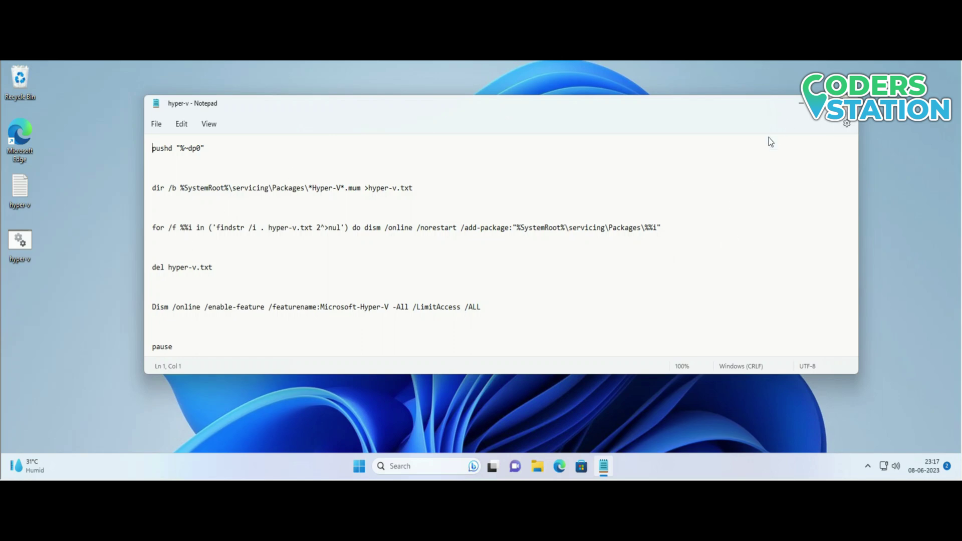
{"action": "left_click", "coordinate": [847, 103]}
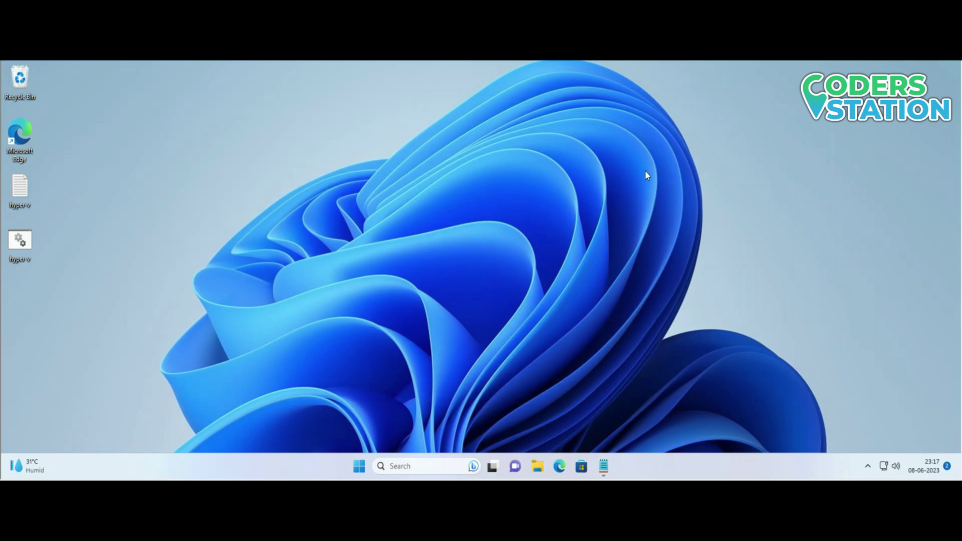
Run hyper-v.bat as administrator, approve the UAC prompt, and answer y to restart.
{"action": "right_click", "coordinate": [24, 243]}
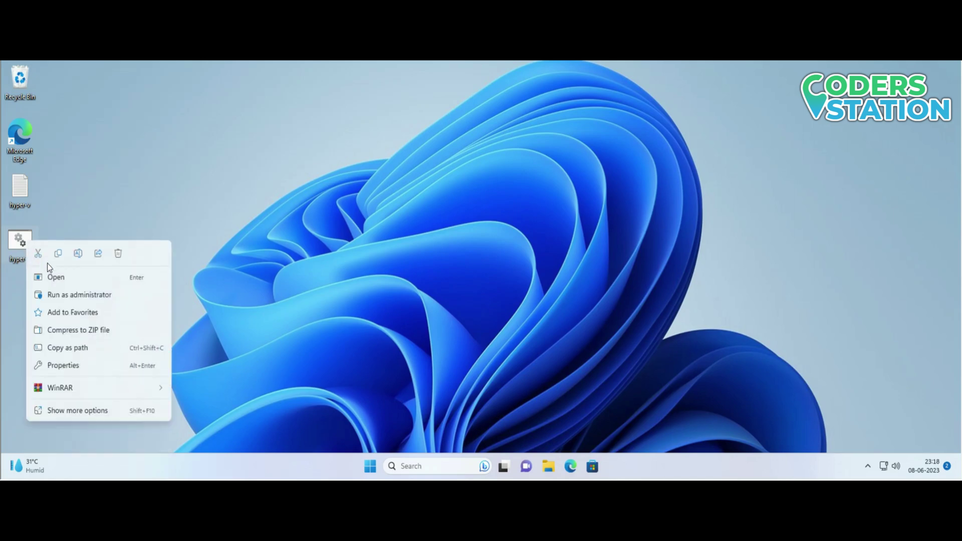
{"action": "left_click", "coordinate": [78, 296]}
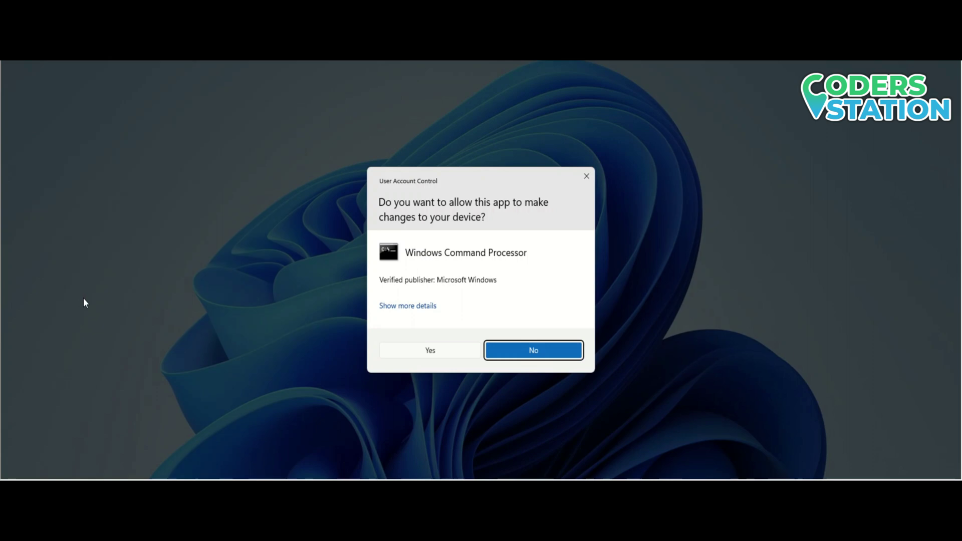
{"action": "left_click", "coordinate": [429, 352]}
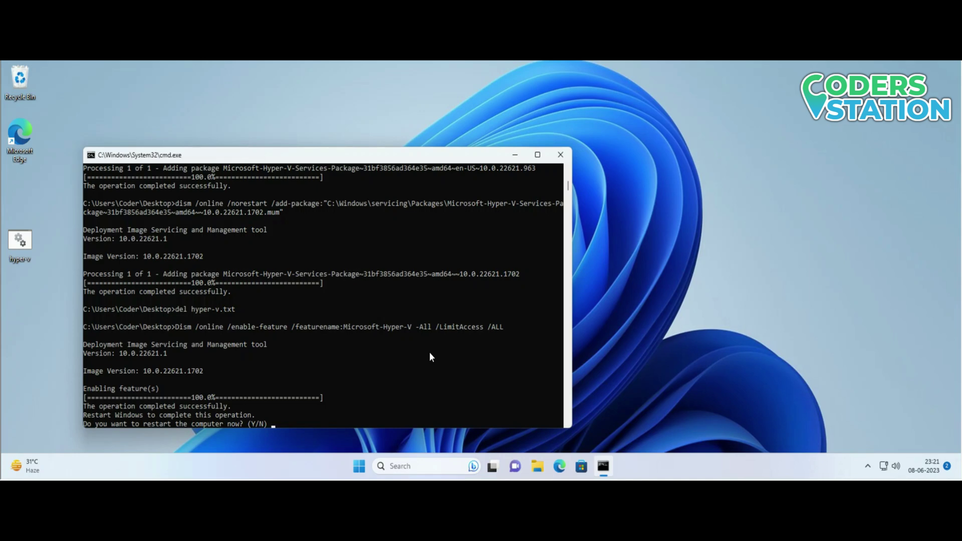
{"action": "type", "text": "y"}
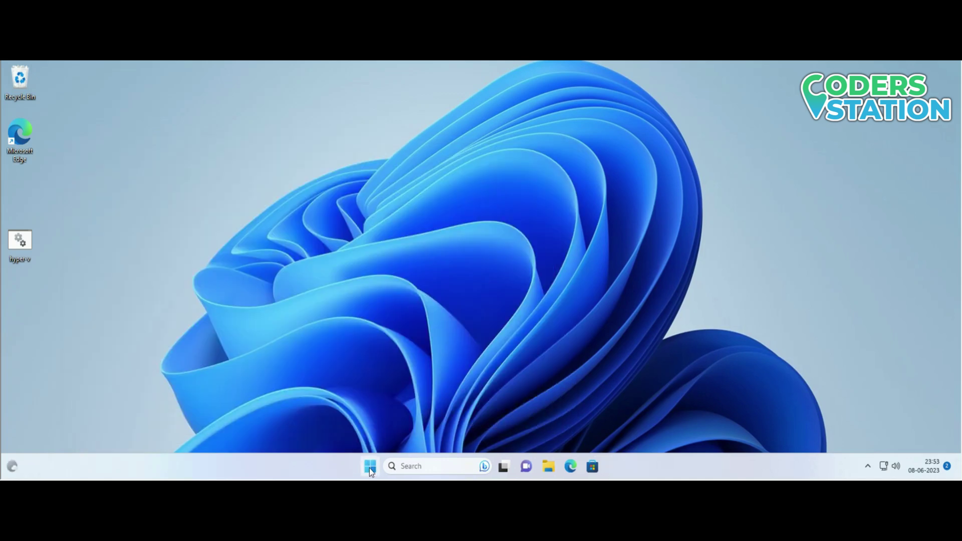
Search 'cont' in the Start menu search box and launch Control Panel again.
{"action": "left_click", "coordinate": [370, 472]}
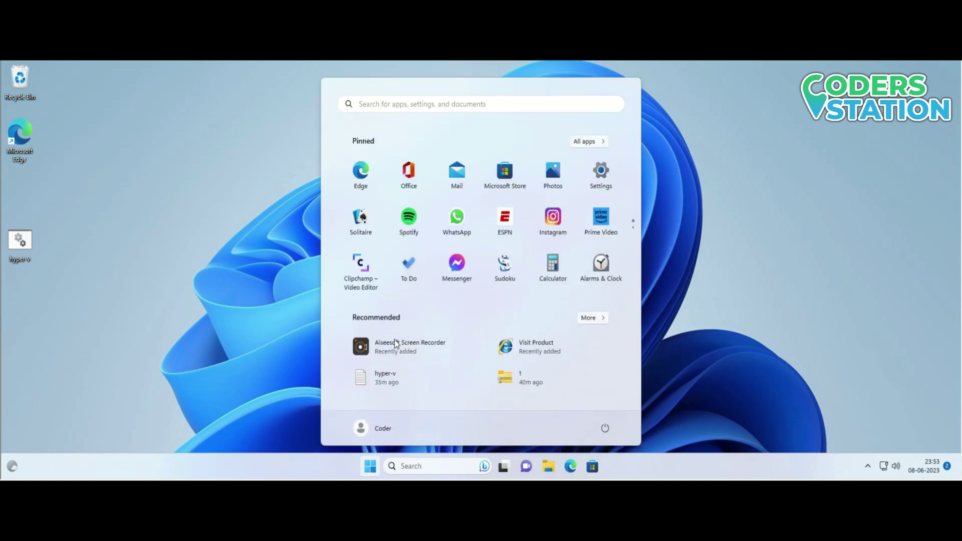
{"action": "left_click", "coordinate": [465, 103]}
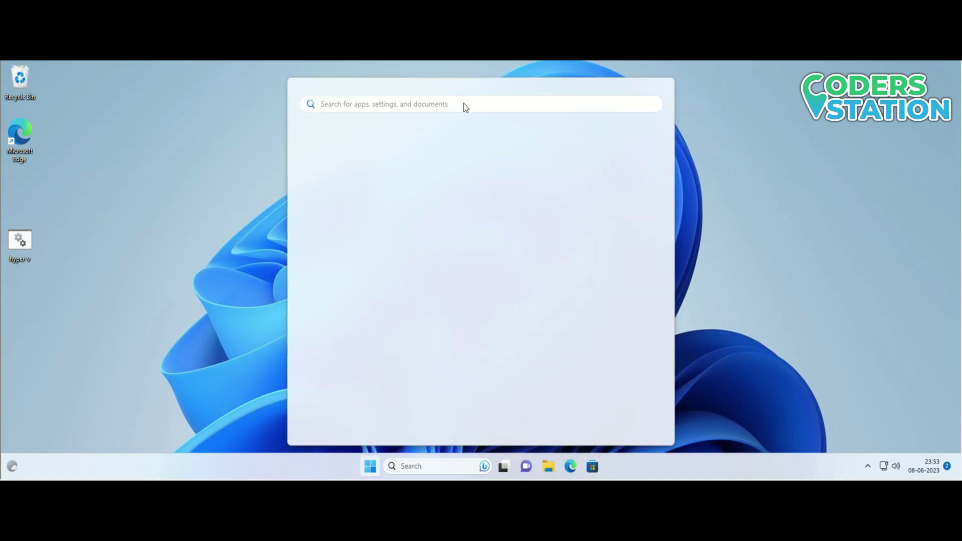
{"action": "type", "text": "co"}
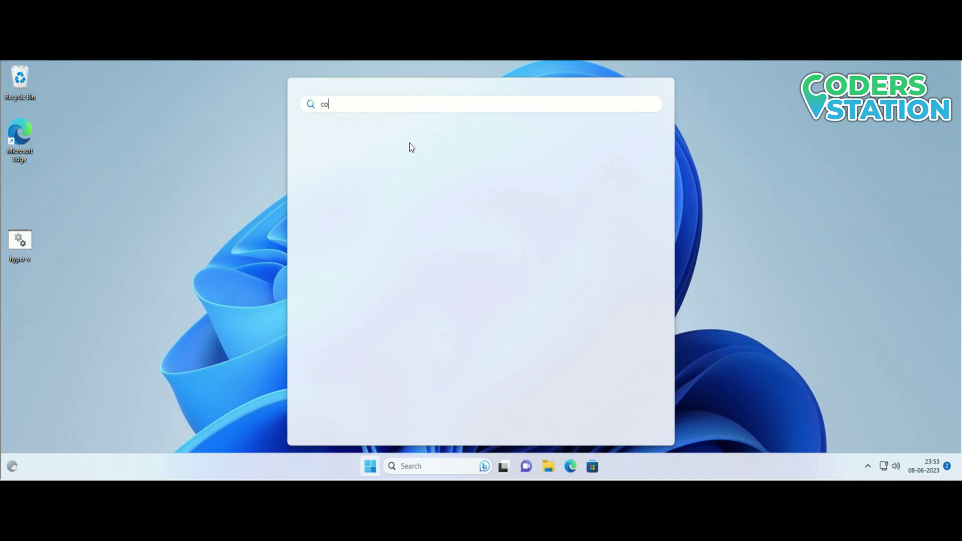
{"action": "type", "text": "nt"}
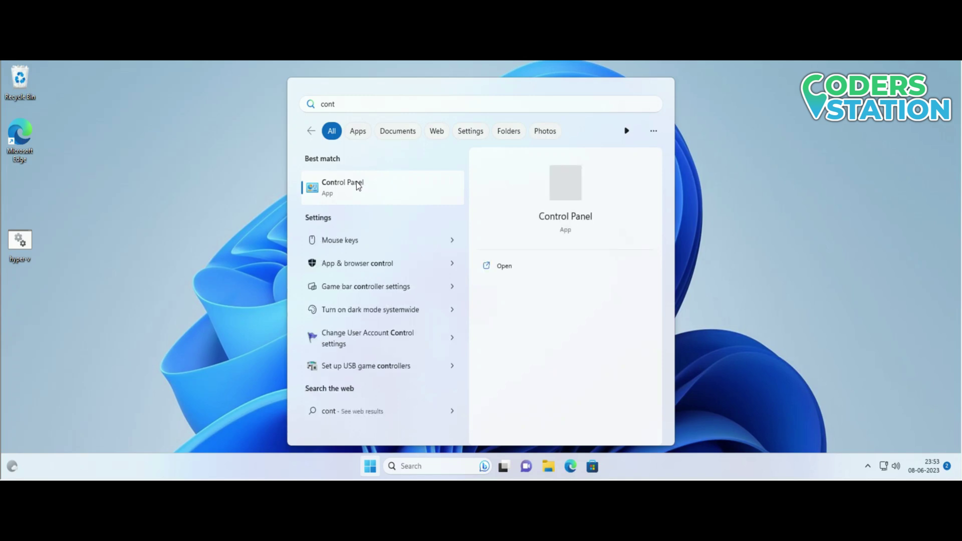
{"action": "left_click", "coordinate": [357, 185]}
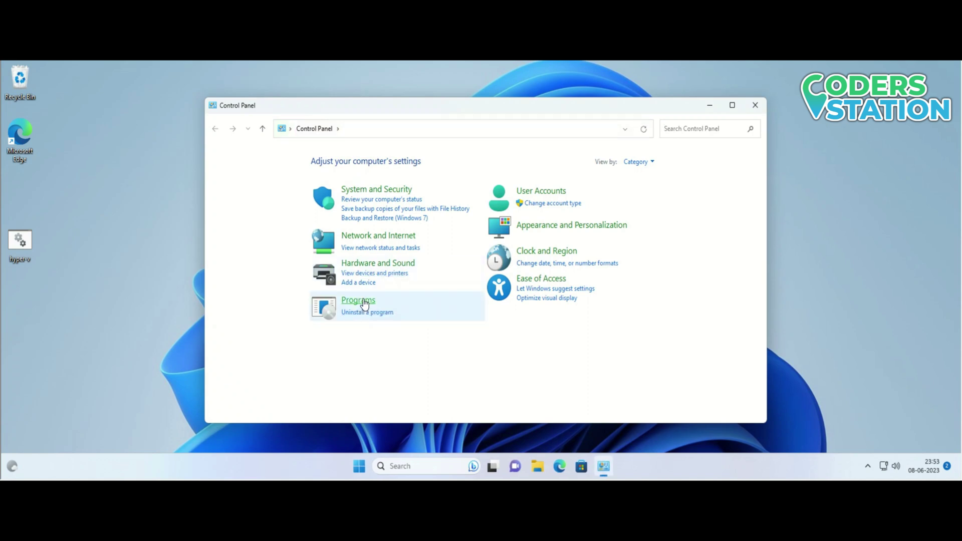
In Programs' Windows Features, expand Hyper-V to verify its boxes are checked, then confirm OK.
{"action": "left_click", "coordinate": [363, 300]}
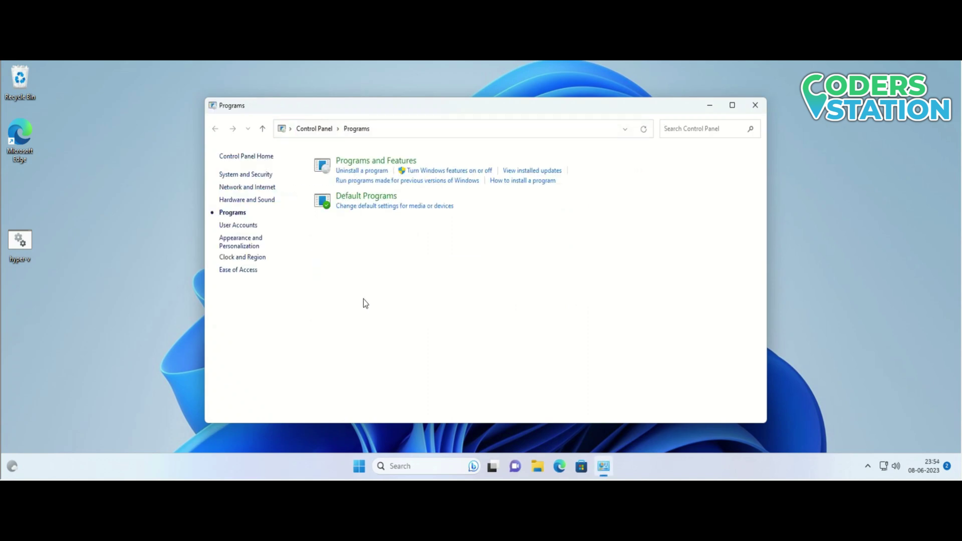
{"action": "left_click", "coordinate": [476, 172]}
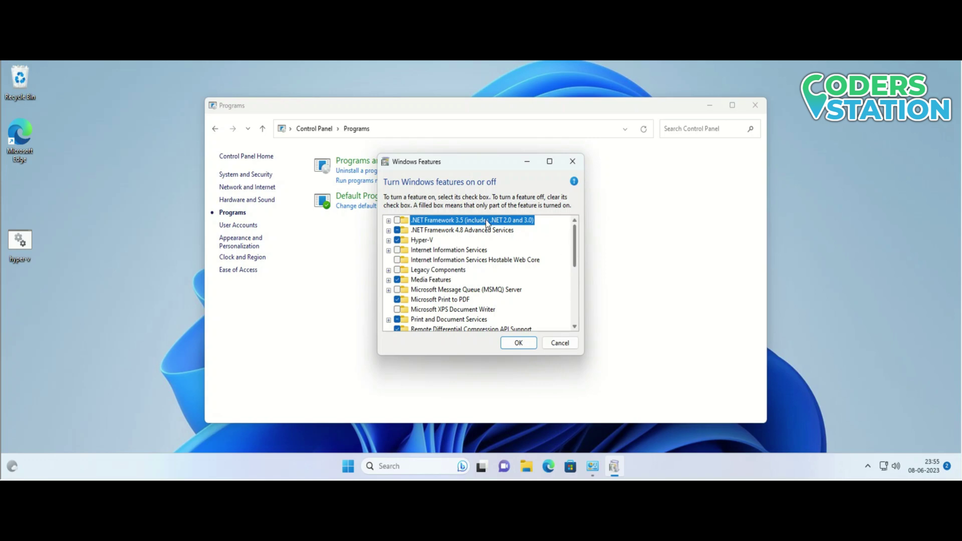
{"action": "left_click", "coordinate": [389, 240]}
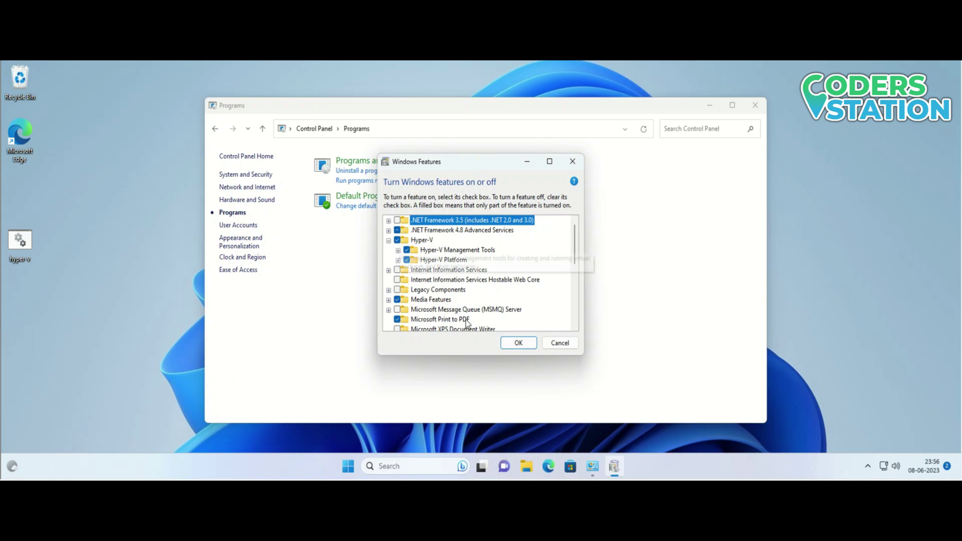
{"action": "left_click", "coordinate": [518, 342]}
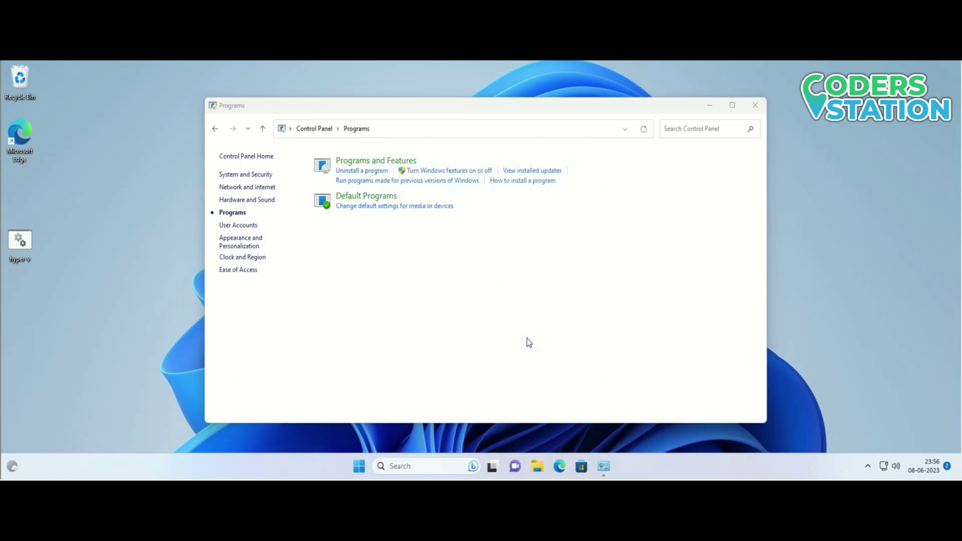
Close the Control Panel Programs window, leaving the bare desktop.
{"action": "left_click", "coordinate": [757, 109]}
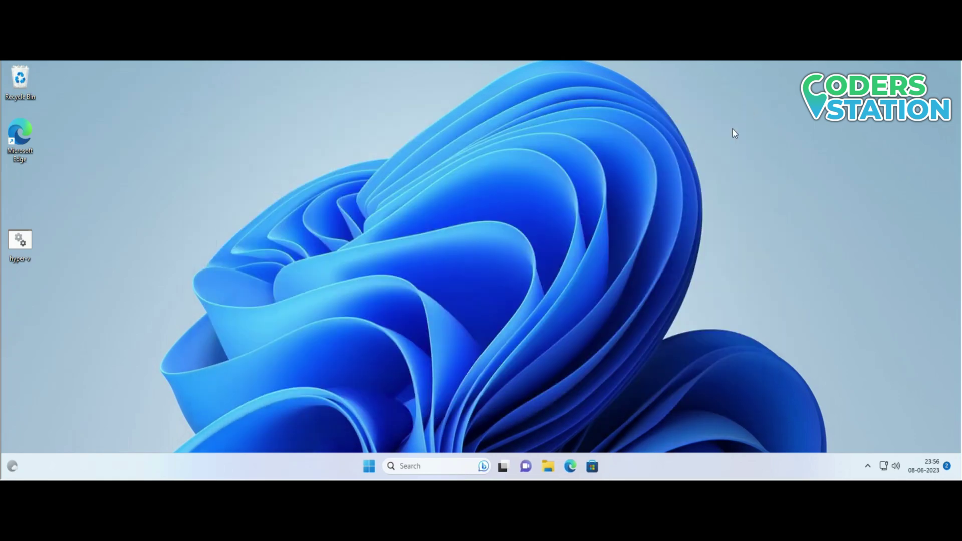